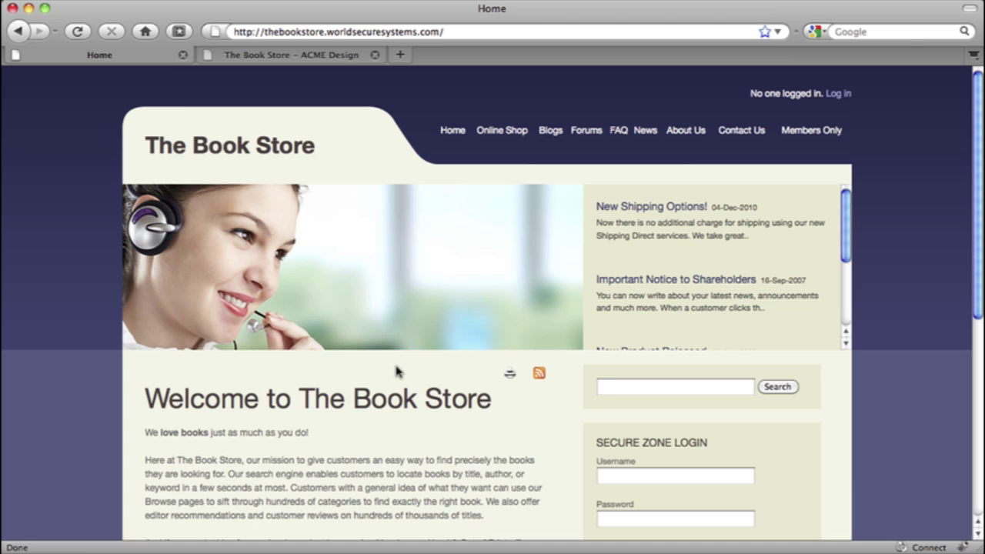
Browse the Book Store's Online Shop and Contact Us pages, then switch to the ACME Design admin Dashboard
{"action": "left_click", "coordinate": [495, 132]}
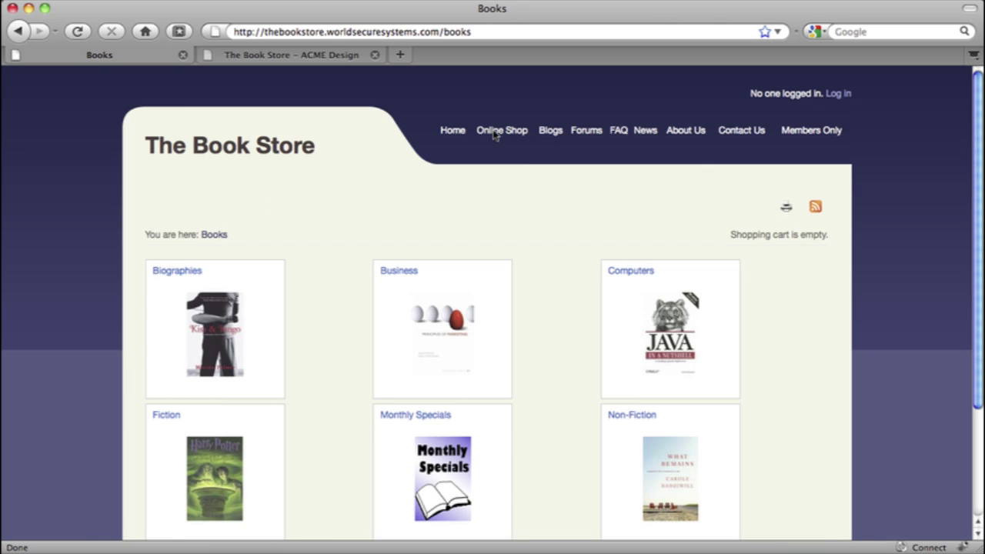
{"action": "left_click", "coordinate": [745, 133]}
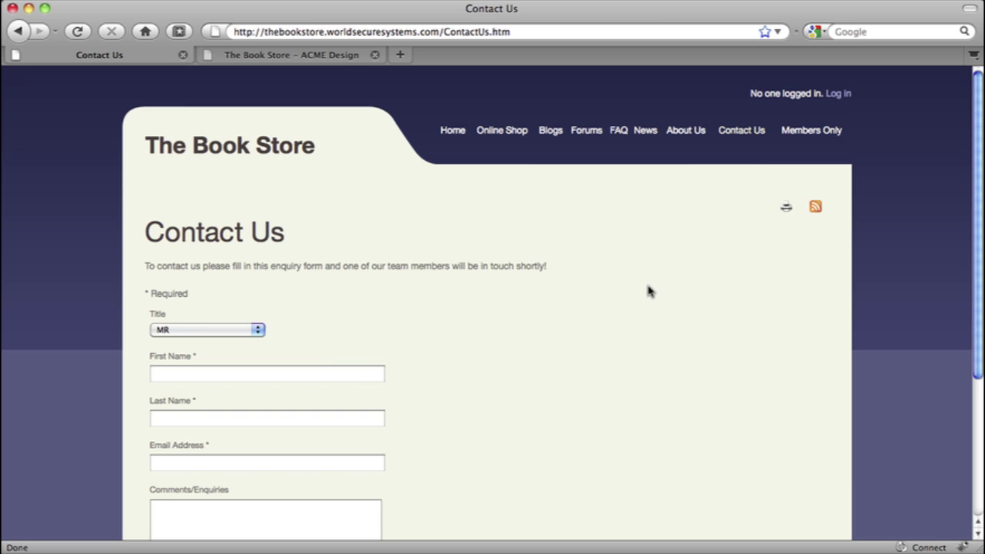
{"action": "left_click", "coordinate": [274, 57]}
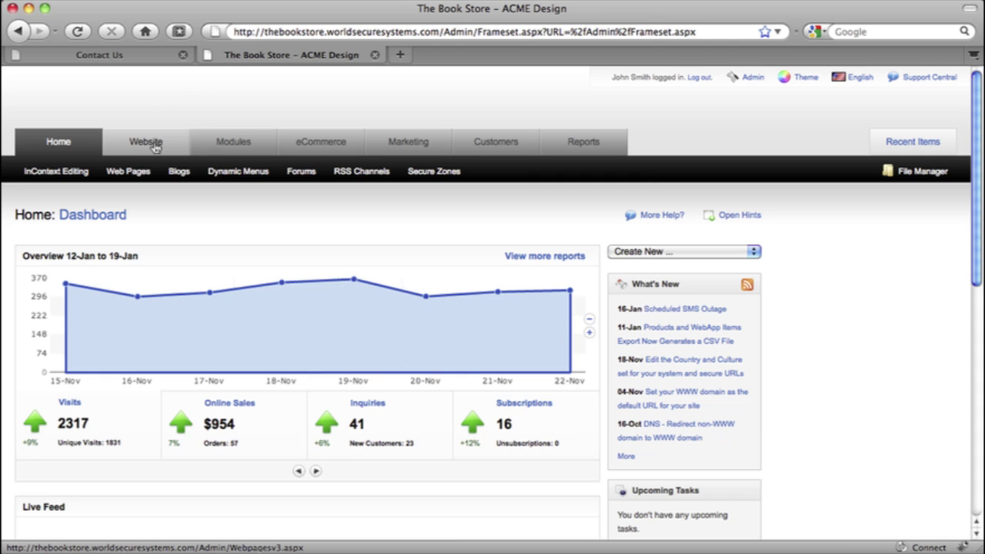
{"action": "mouse_move", "coordinate": [337, 140]}
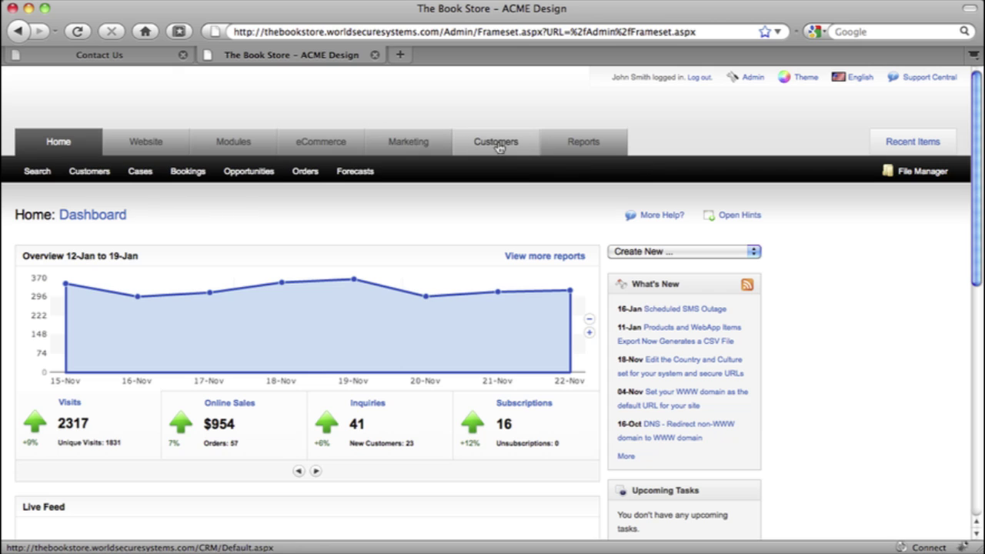
{"action": "mouse_move", "coordinate": [410, 151]}
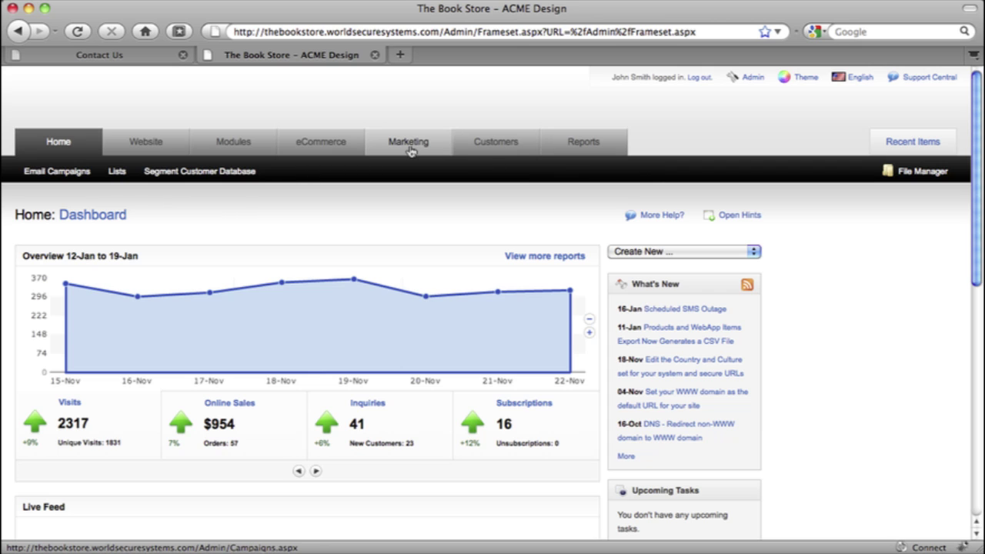
{"action": "mouse_move", "coordinate": [586, 150]}
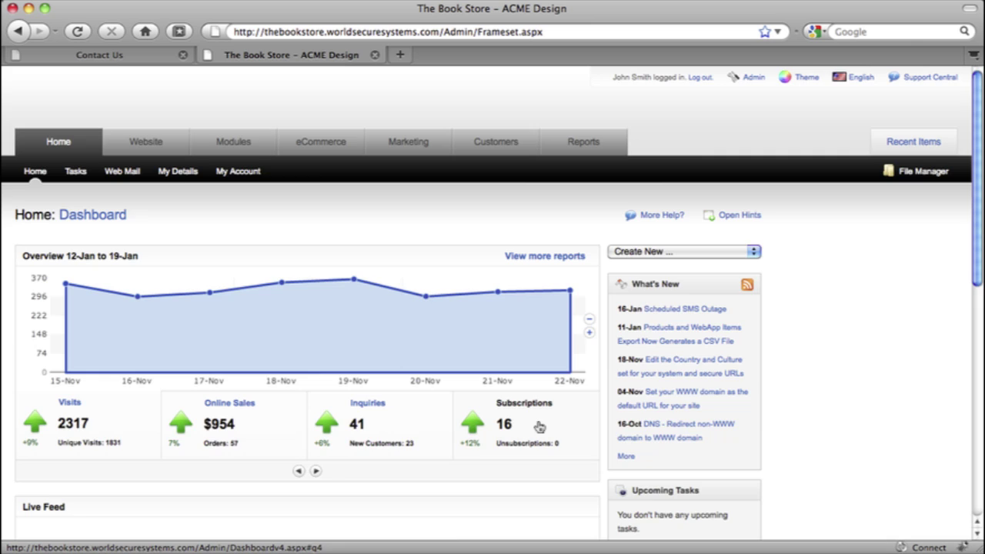
{"action": "scroll", "coordinate": [540, 427], "scroll_direction": "down", "scroll_amount": 2}
{"action": "scroll", "coordinate": [539, 428], "scroll_direction": "down", "scroll_amount": 5}
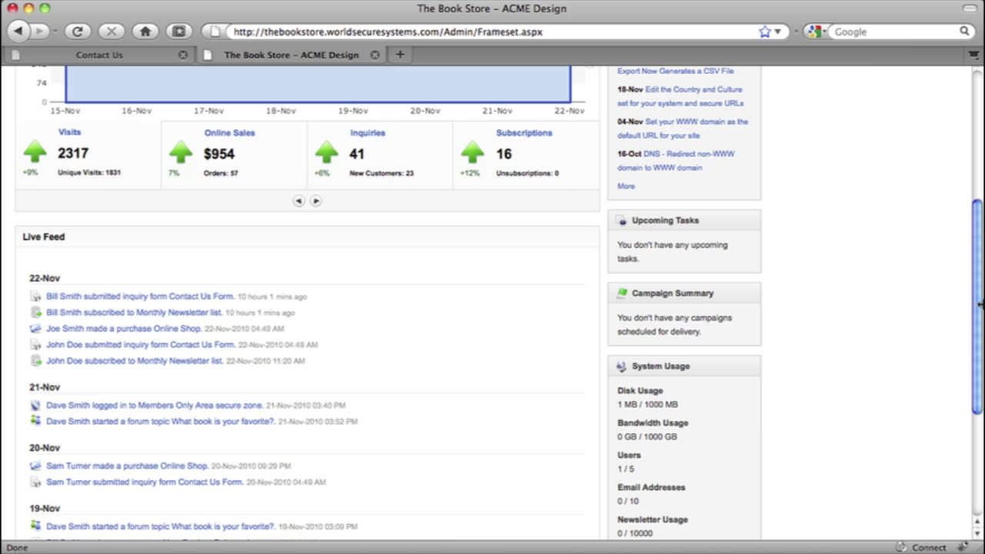
{"action": "left_click_drag", "start_coordinate": [981, 308], "coordinate": [980, 166]}
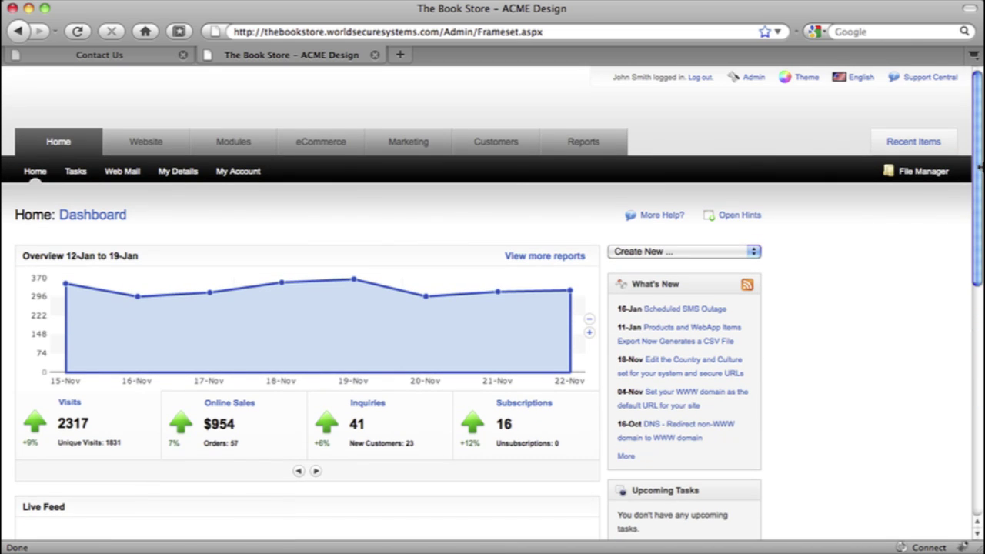
In InContext Editing, insert 'We love books as much as you do!' above the home welcome text and publish
{"action": "mouse_move", "coordinate": [133, 147]}
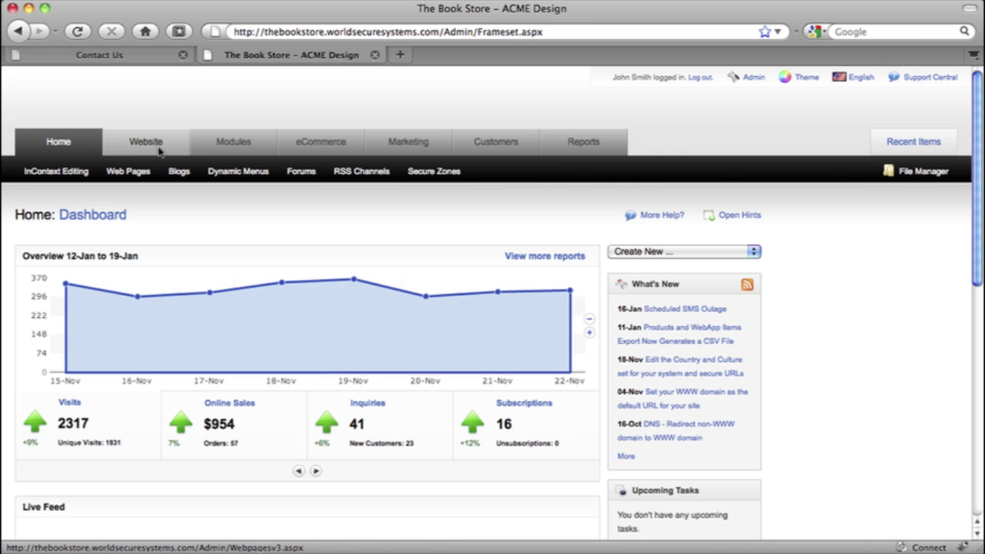
{"action": "left_click", "coordinate": [50, 176]}
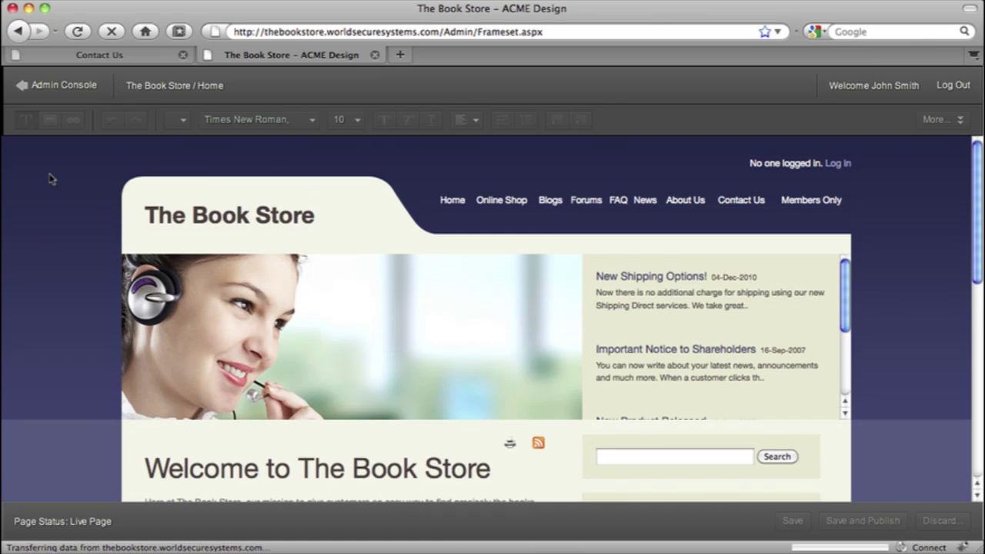
{"action": "scroll", "coordinate": [50, 176], "scroll_direction": "down", "scroll_amount": 5}
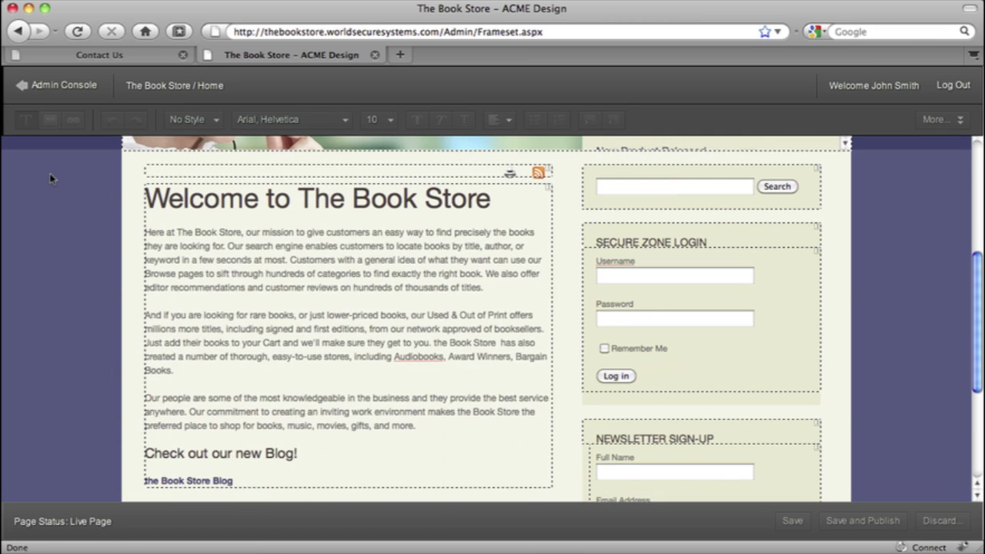
{"action": "left_click", "coordinate": [145, 232]}
{"action": "key", "text": "Return"}
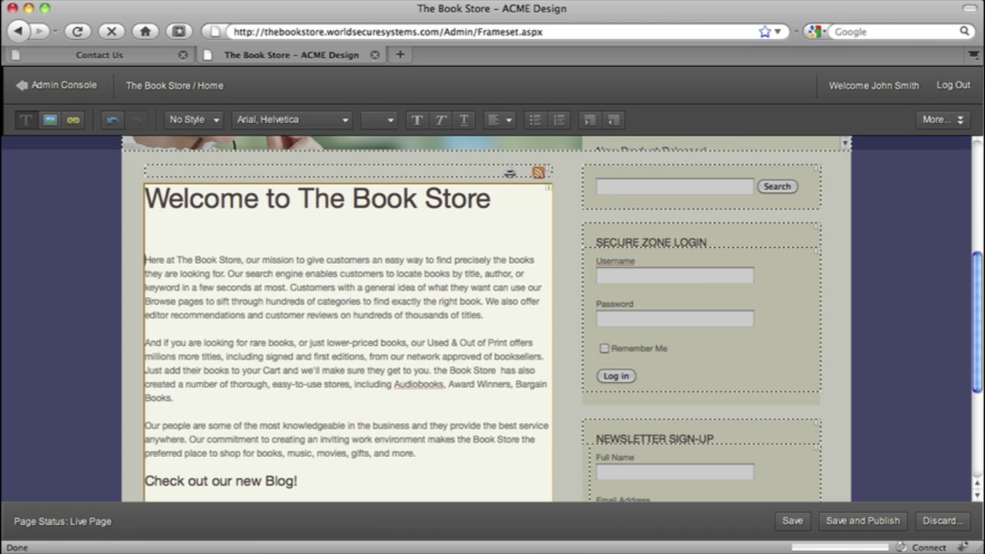
{"action": "key", "text": "Up"}
{"action": "type", "text": "We love books as much as you do!"}
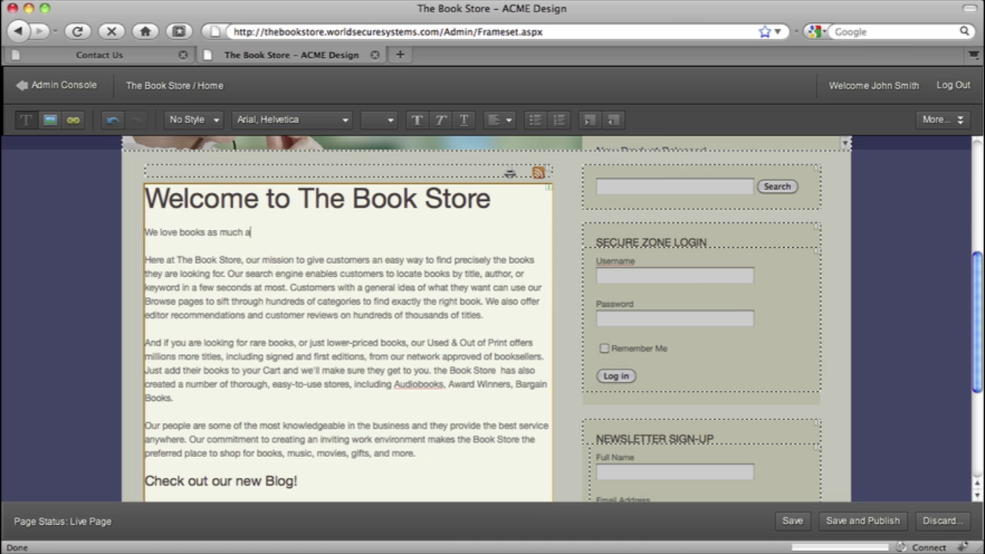
{"action": "left_click", "coordinate": [863, 522]}
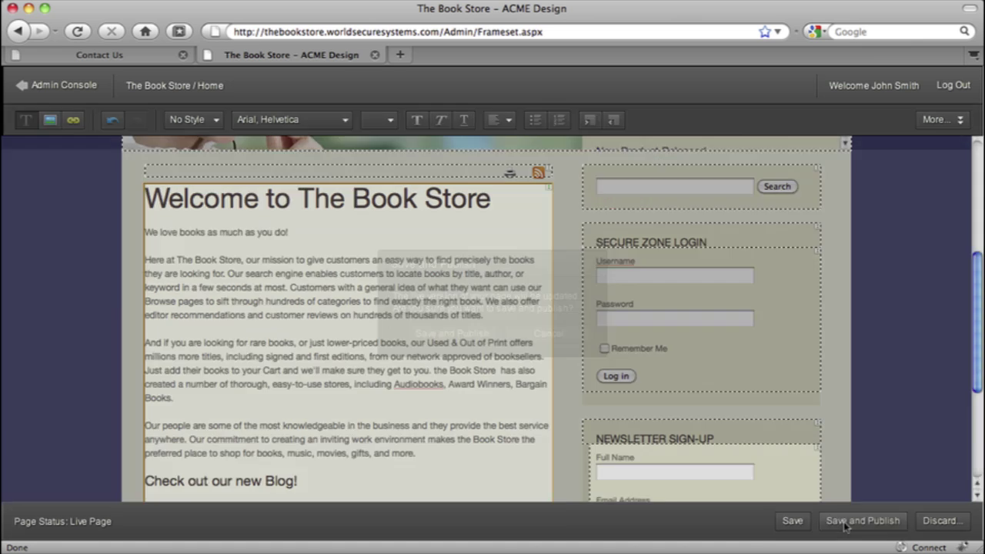
{"action": "left_click", "coordinate": [452, 333]}
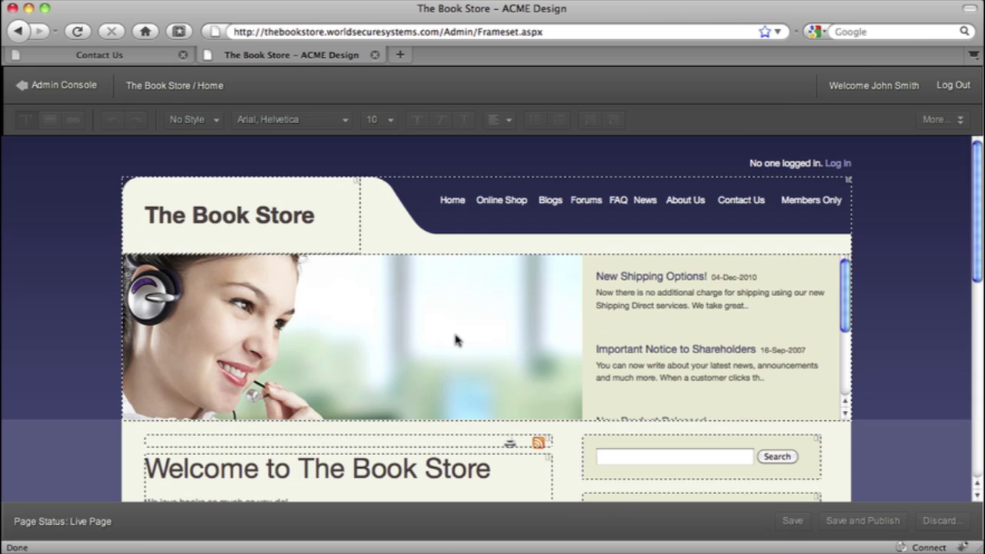
Check the edit on the live Home page, view About Us in the editor, then return to the dashboard
{"action": "left_click", "coordinate": [131, 59]}
{"action": "left_click", "coordinate": [453, 133]}
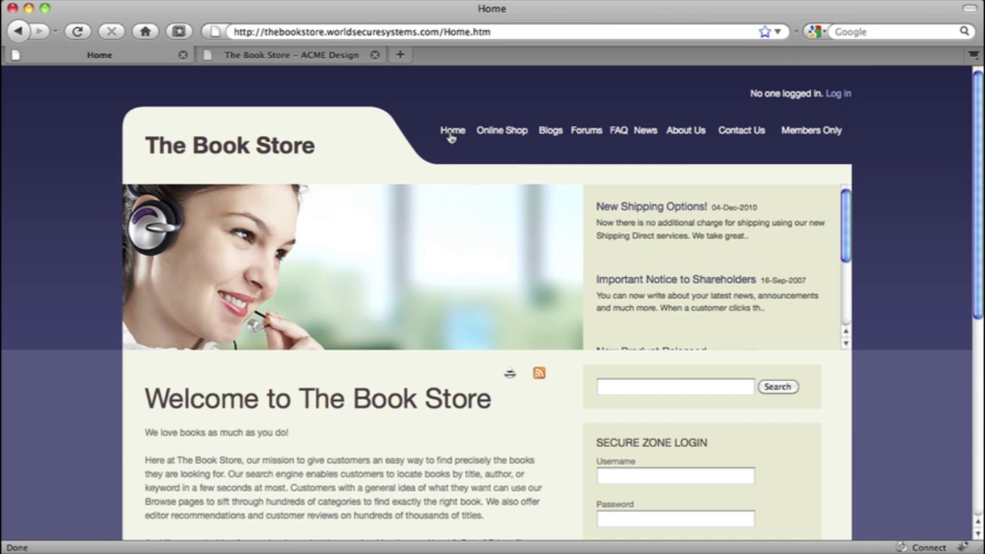
{"action": "left_click", "coordinate": [300, 60]}
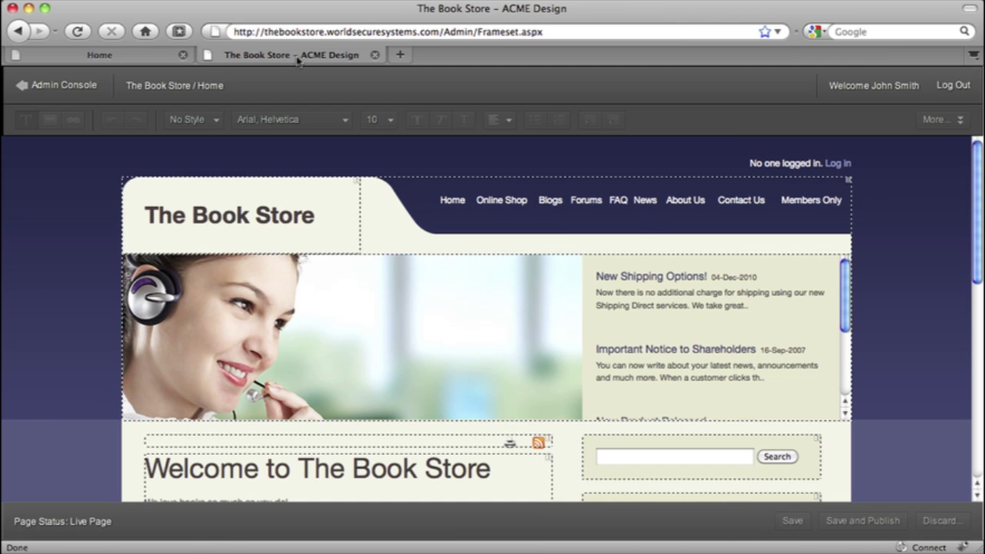
{"action": "mouse_move", "coordinate": [673, 205]}
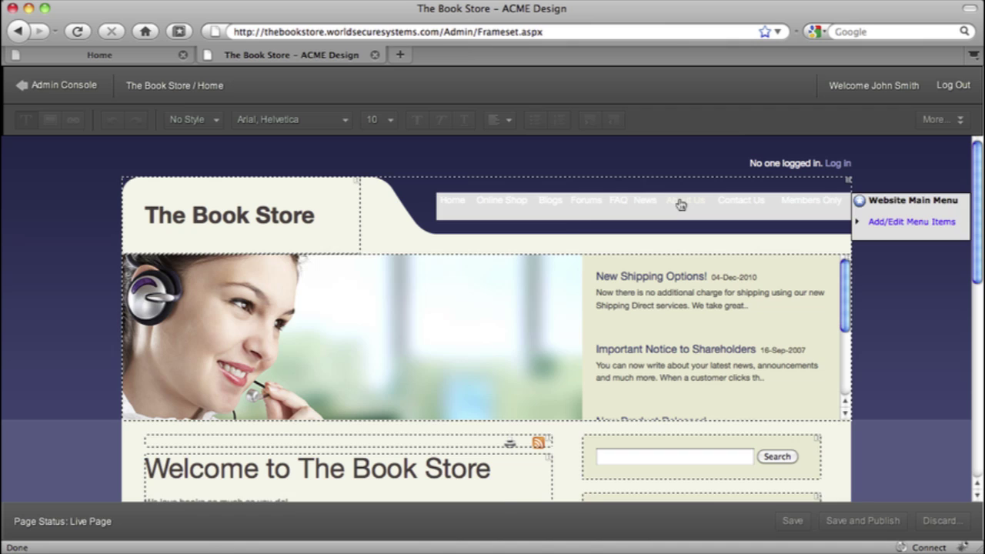
{"action": "left_click", "coordinate": [681, 201]}
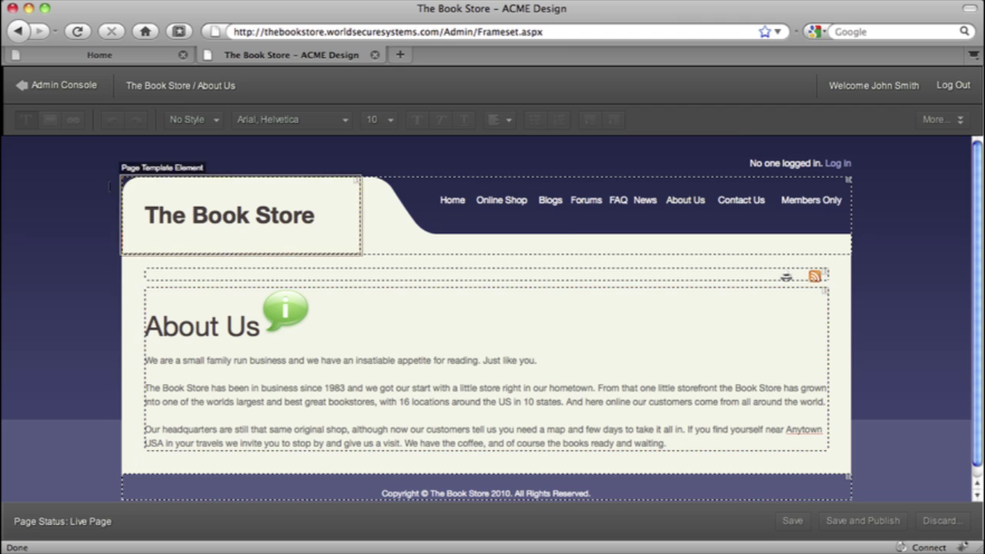
{"action": "left_click", "coordinate": [57, 91]}
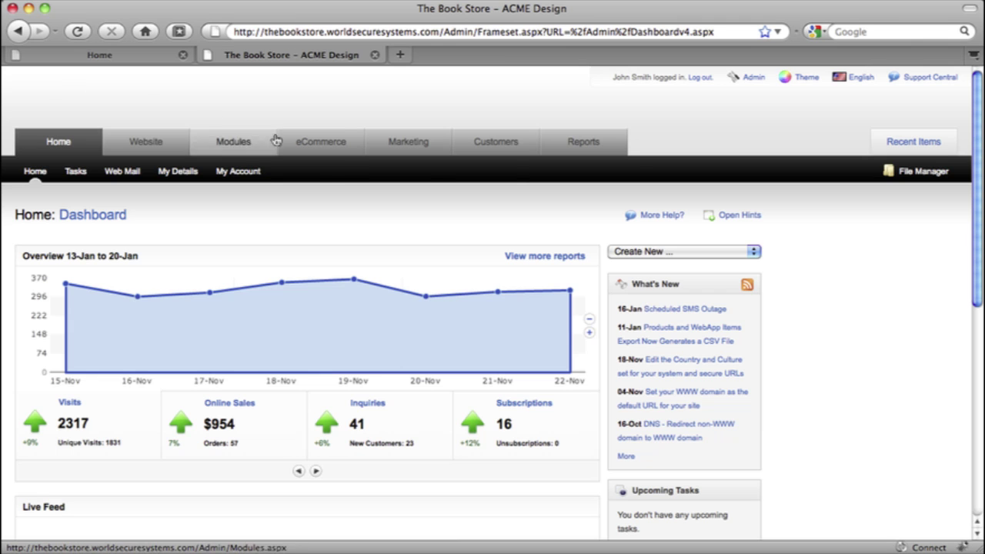
From the product list, change A Breath of Snow and Ashes' US sell price 11.95 to 10.95 and save
{"action": "mouse_move", "coordinate": [325, 149]}
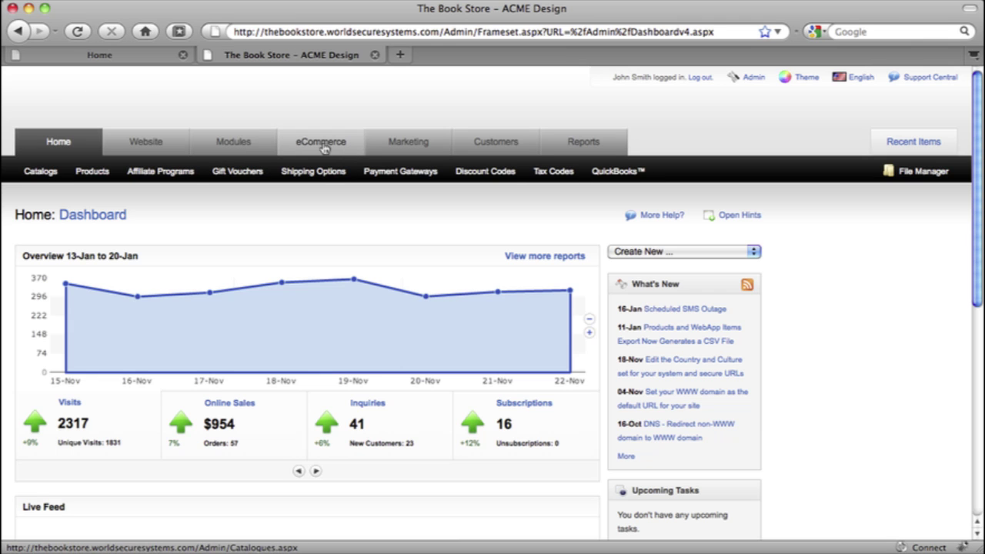
{"action": "left_click", "coordinate": [93, 172]}
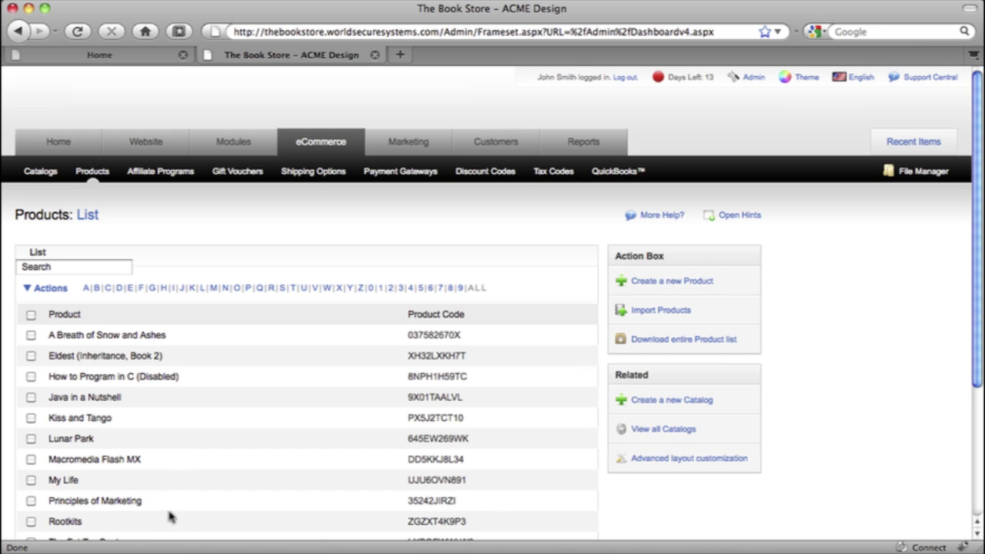
{"action": "left_click", "coordinate": [108, 337]}
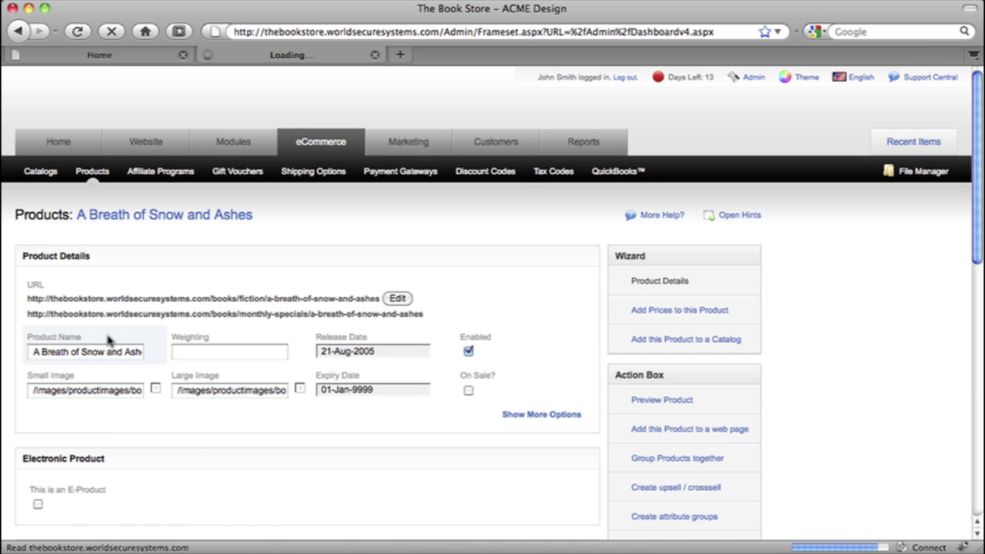
{"action": "left_click", "coordinate": [662, 310]}
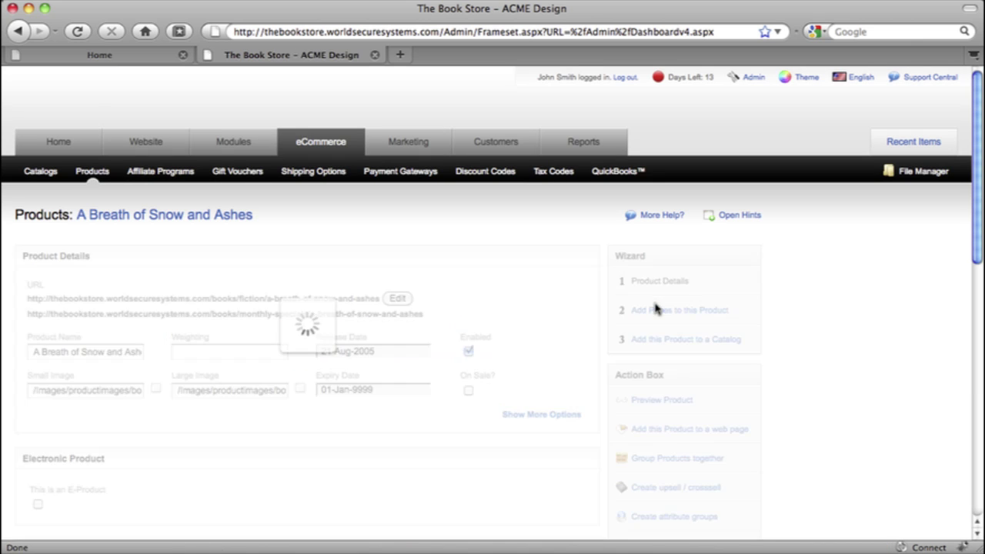
{"action": "left_click_drag", "start_coordinate": [365, 425], "coordinate": [304, 418]}
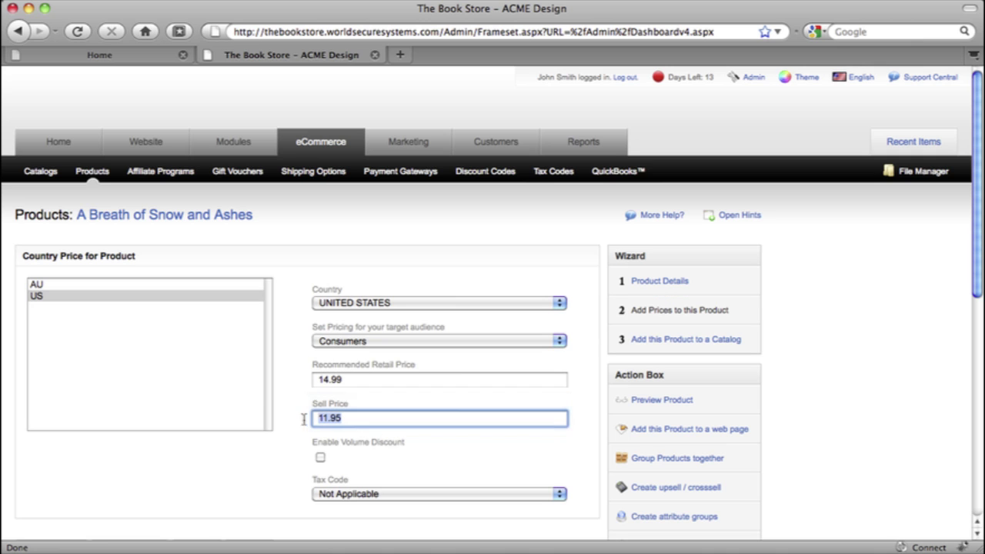
{"action": "type", "text": "10.95"}
{"action": "scroll", "coordinate": [315, 409], "scroll_direction": "down", "scroll_amount": 4}
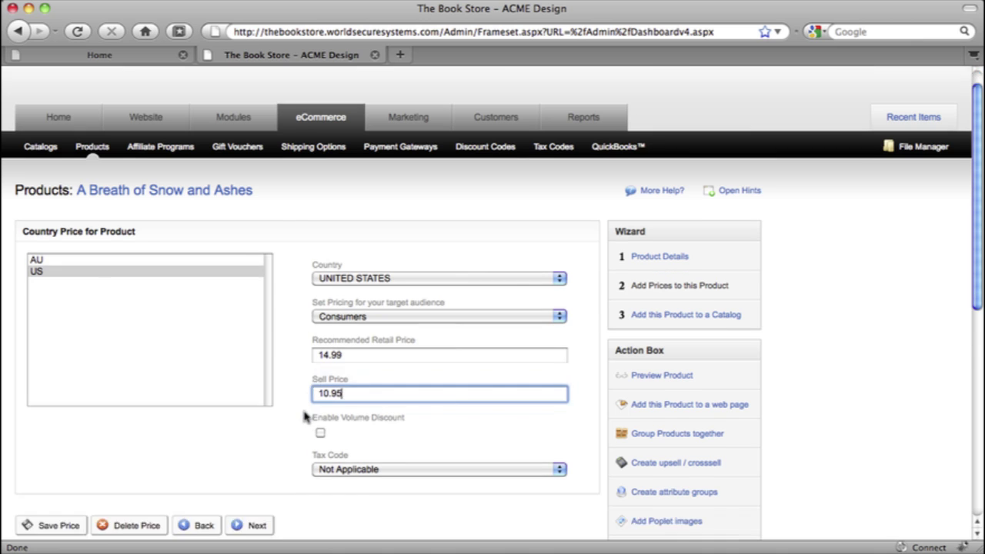
{"action": "left_click", "coordinate": [61, 427]}
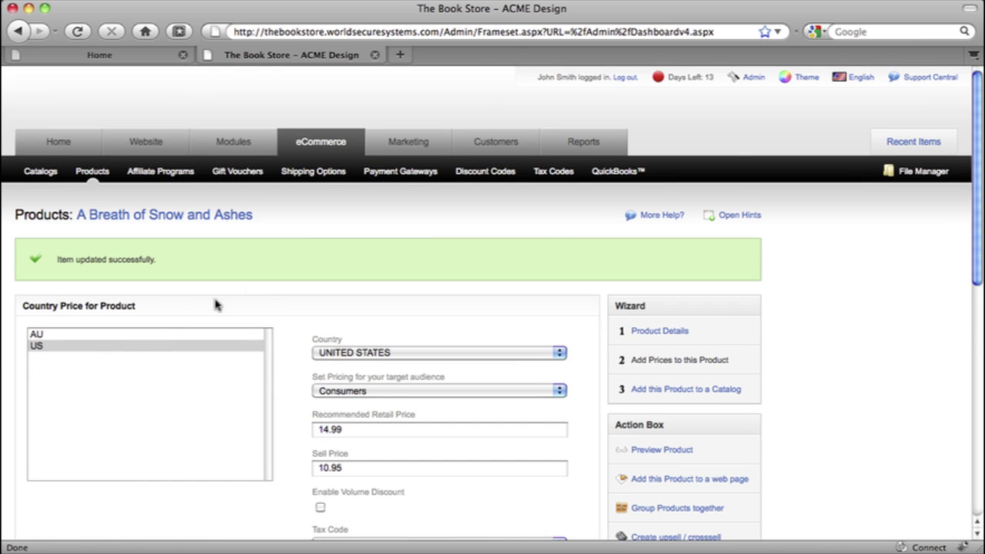
Glance at the email campaigns list, return to the Home dashboard, and open the latest Live Feed inquiry's customer
{"action": "mouse_move", "coordinate": [400, 145]}
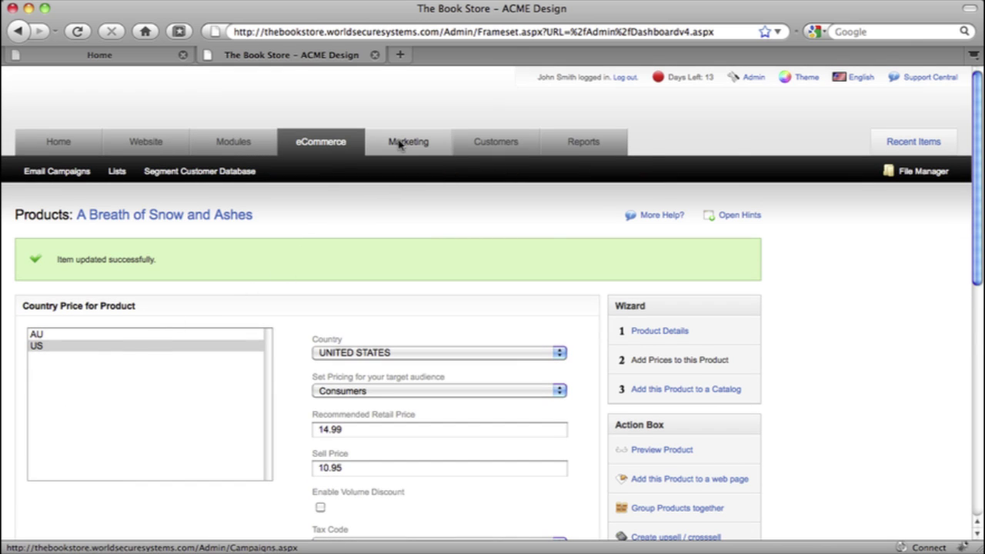
{"action": "left_click", "coordinate": [400, 145]}
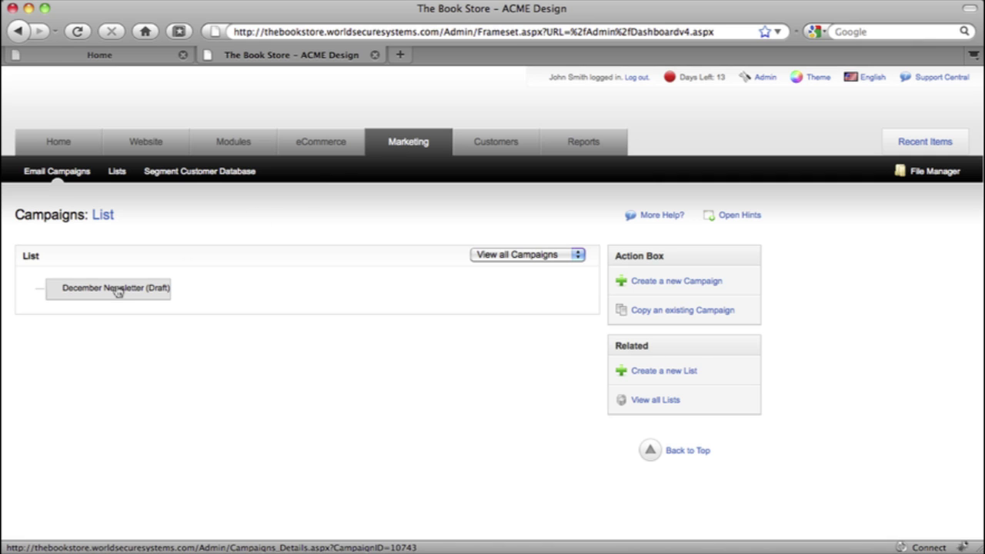
{"action": "mouse_move", "coordinate": [66, 147]}
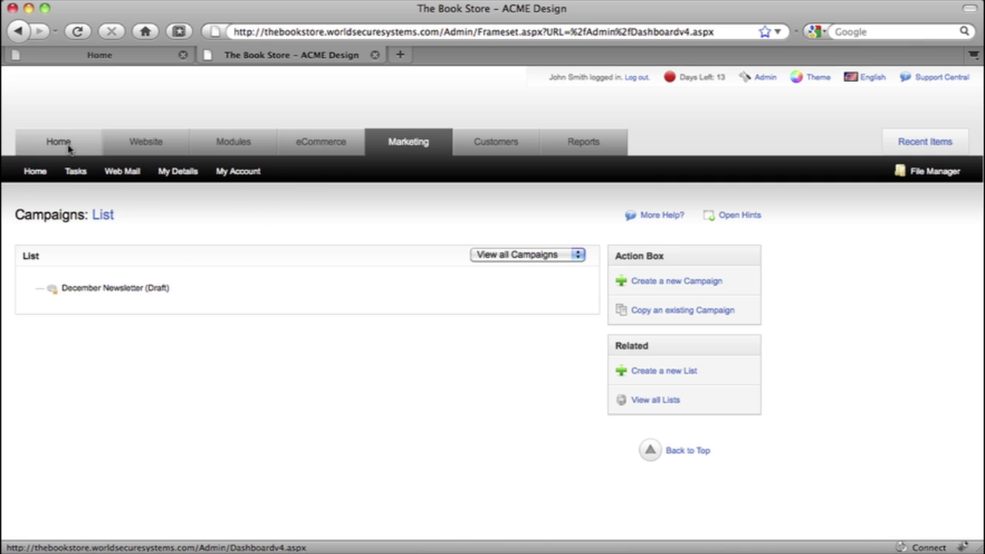
{"action": "left_click", "coordinate": [62, 150]}
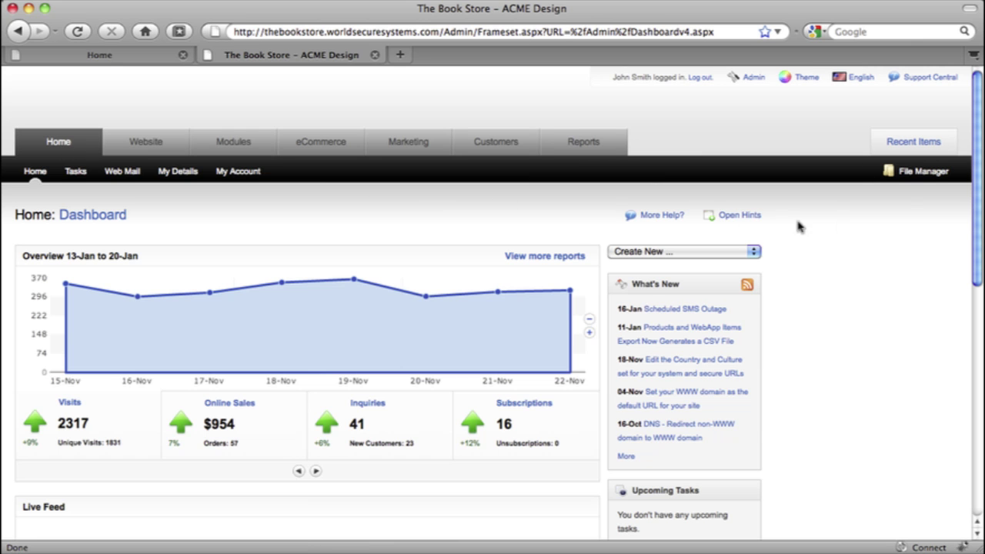
{"action": "left_click_drag", "start_coordinate": [979, 232], "coordinate": [970, 400]}
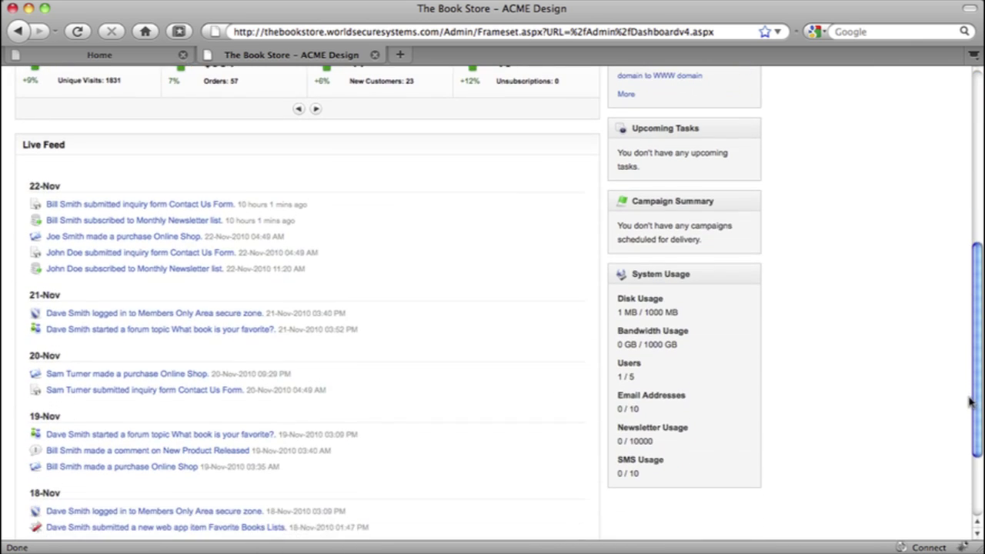
{"action": "left_click", "coordinate": [131, 207]}
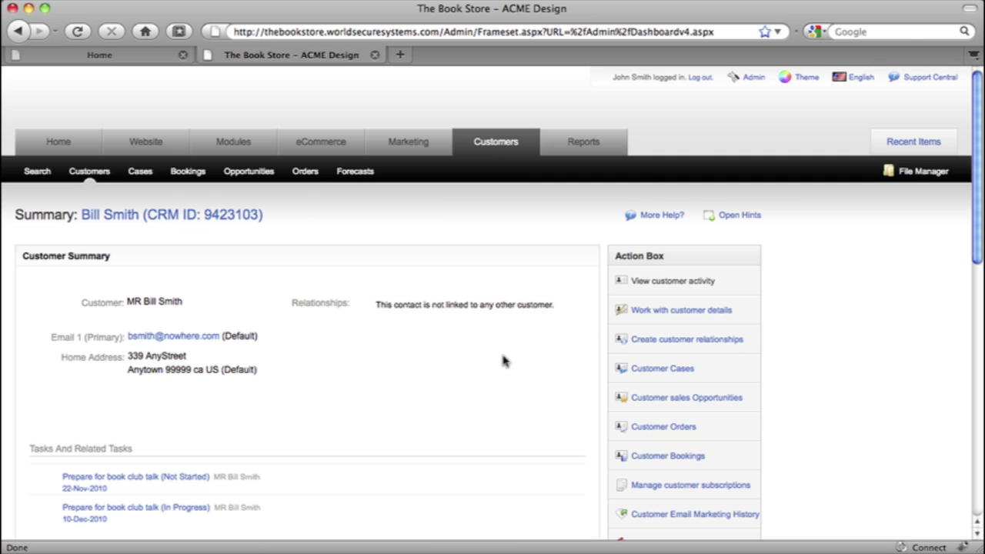
Scroll through the customer's summary record and back to the top, then open the Reports summary
{"action": "left_click_drag", "start_coordinate": [977, 245], "coordinate": [978, 455]}
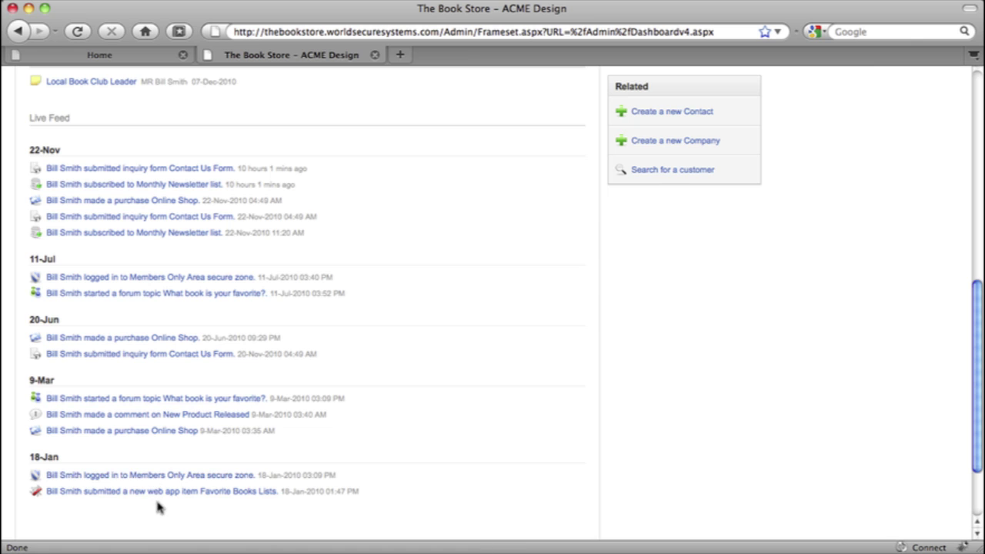
{"action": "left_click_drag", "start_coordinate": [980, 391], "coordinate": [981, 232]}
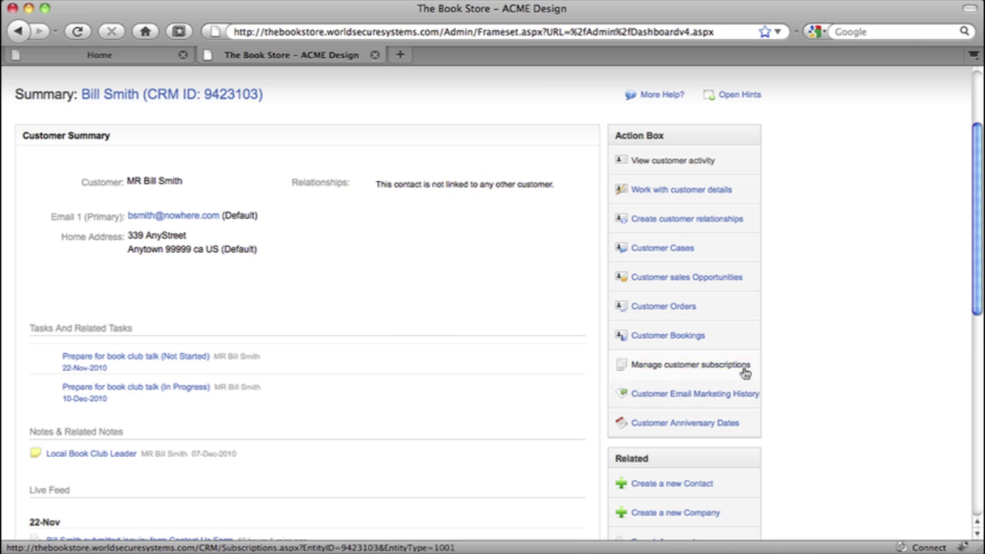
{"action": "scroll", "coordinate": [976, 266], "scroll_direction": "up", "scroll_amount": 1}
{"action": "left_click_drag", "start_coordinate": [977, 267], "coordinate": [979, 205]}
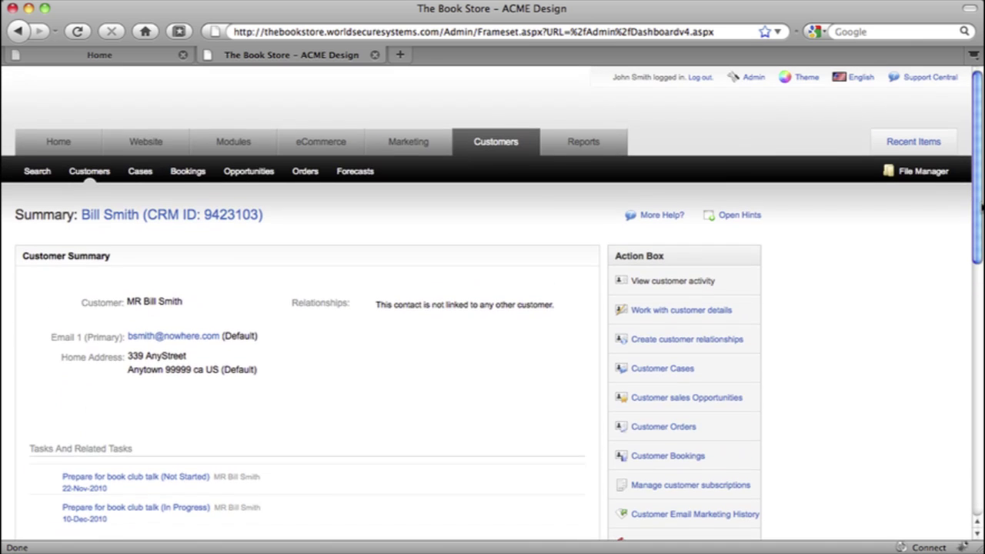
{"action": "mouse_move", "coordinate": [591, 142]}
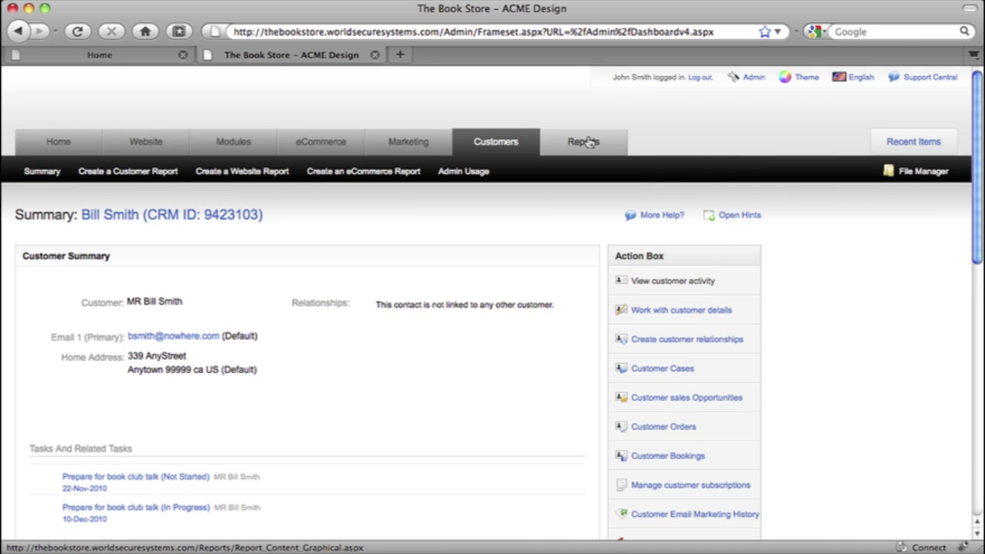
{"action": "left_click", "coordinate": [588, 143]}
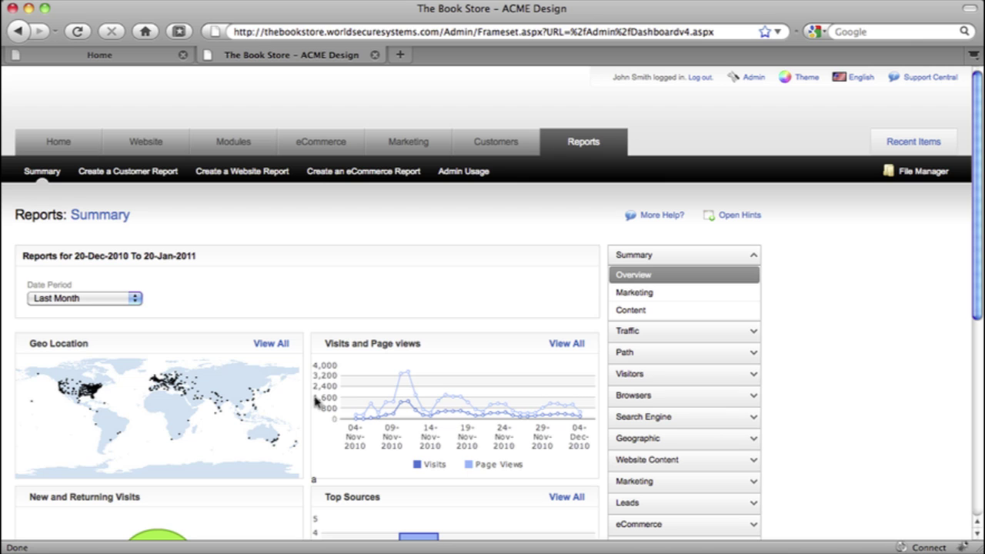
Generate a new Customers and Orders report filtered to Total Price greater or equal 100
{"action": "left_click", "coordinate": [131, 173]}
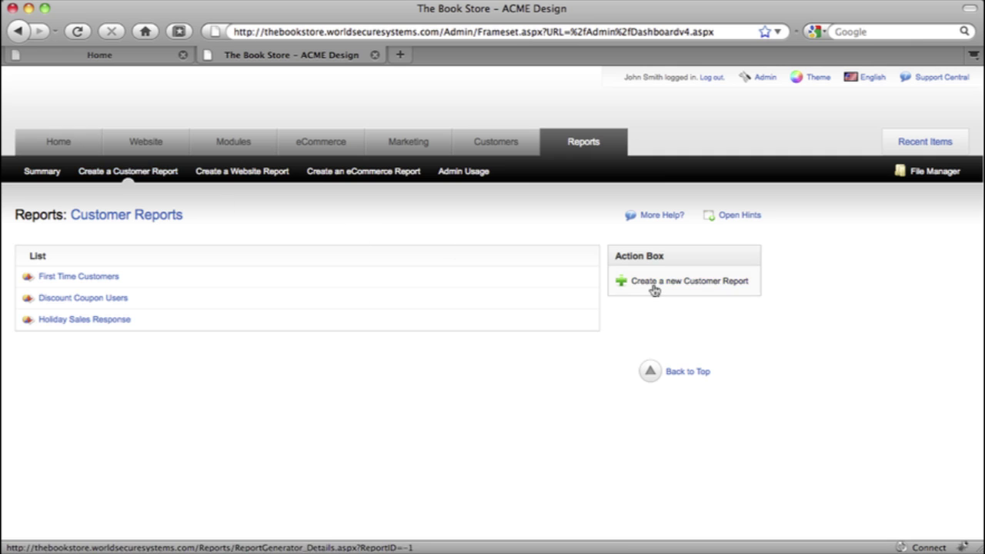
{"action": "left_click", "coordinate": [651, 282]}
{"action": "left_click", "coordinate": [40, 381]}
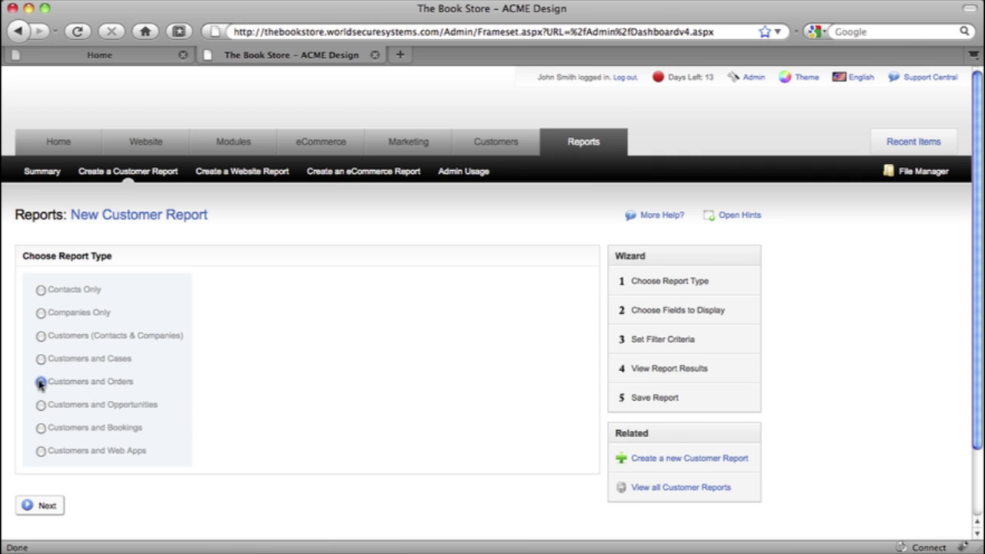
{"action": "left_click", "coordinate": [45, 507]}
{"action": "left_click", "coordinate": [171, 285]}
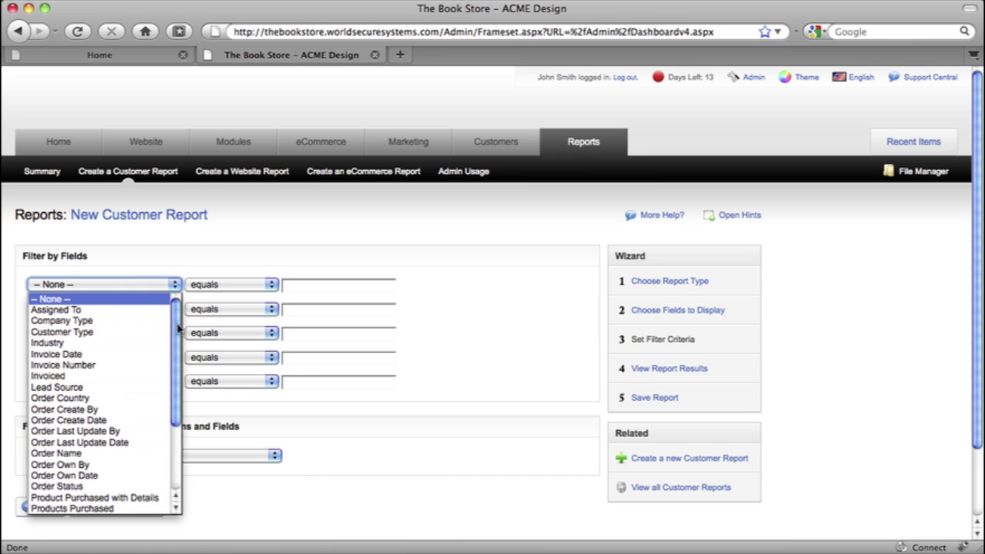
{"action": "scroll", "coordinate": [92, 462], "scroll_direction": "down", "scroll_amount": 5}
{"action": "left_click", "coordinate": [46, 508]}
{"action": "left_click", "coordinate": [271, 285]}
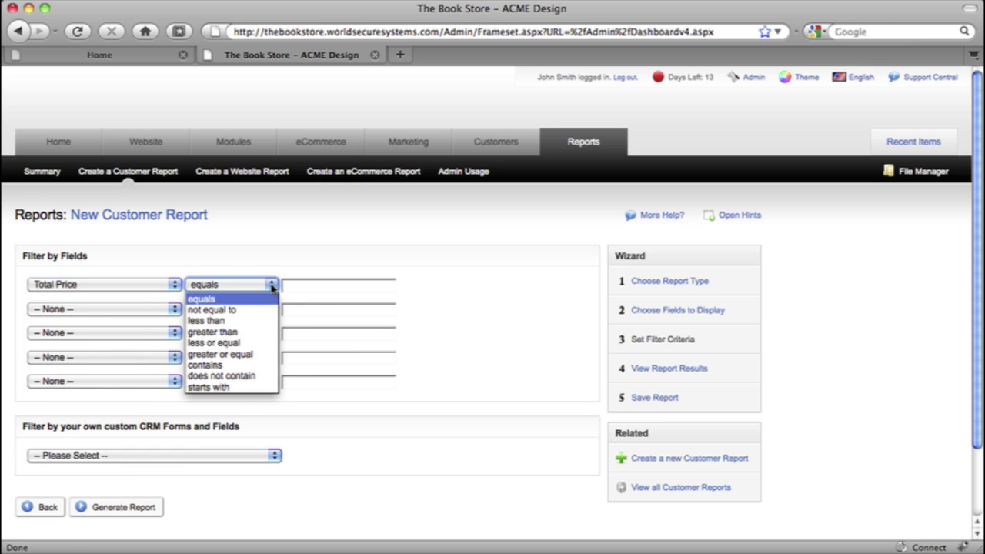
{"action": "left_click", "coordinate": [233, 348]}
{"action": "left_click", "coordinate": [296, 287]}
{"action": "type", "text": "100"}
{"action": "left_click", "coordinate": [112, 511]}
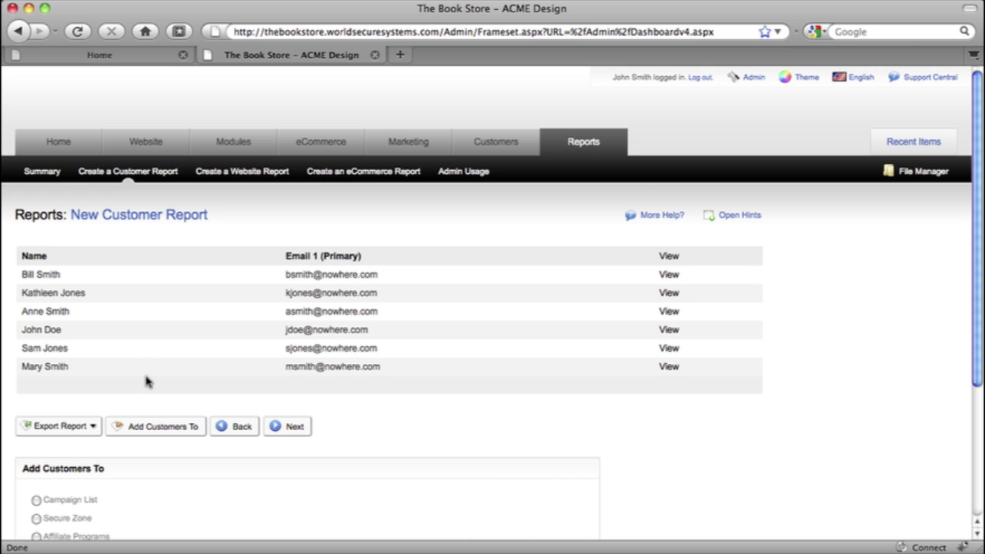
Add the report's customers to the Monthly Newsletter campaign list
{"action": "scroll", "coordinate": [180, 389], "scroll_direction": "down", "scroll_amount": 5}
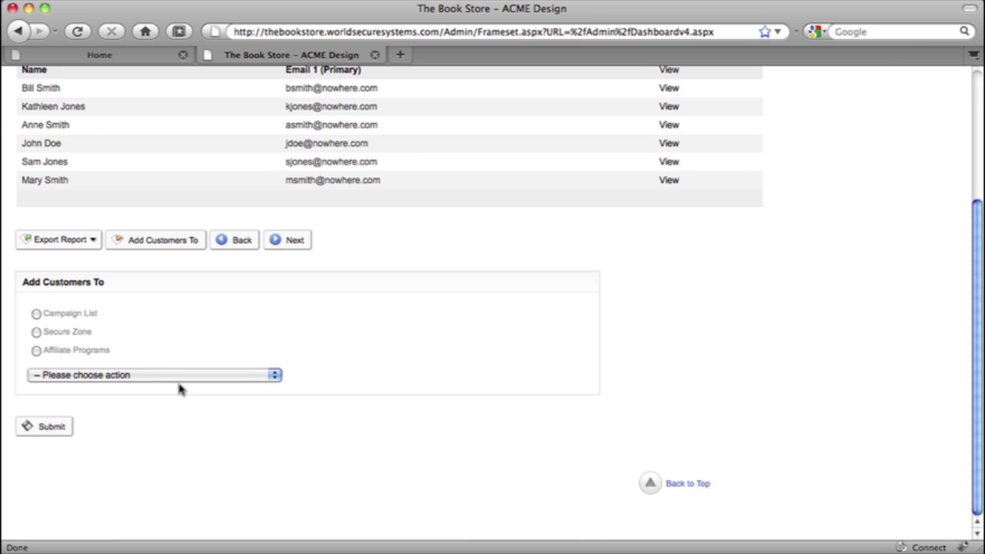
{"action": "left_click", "coordinate": [36, 314]}
{"action": "left_click", "coordinate": [129, 374]}
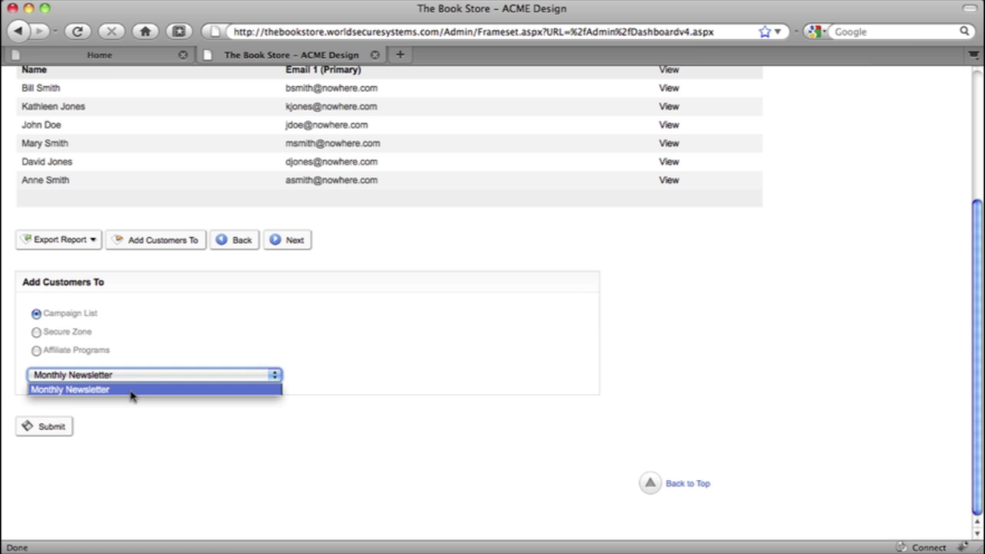
{"action": "left_click", "coordinate": [131, 391]}
{"action": "left_click", "coordinate": [44, 430]}
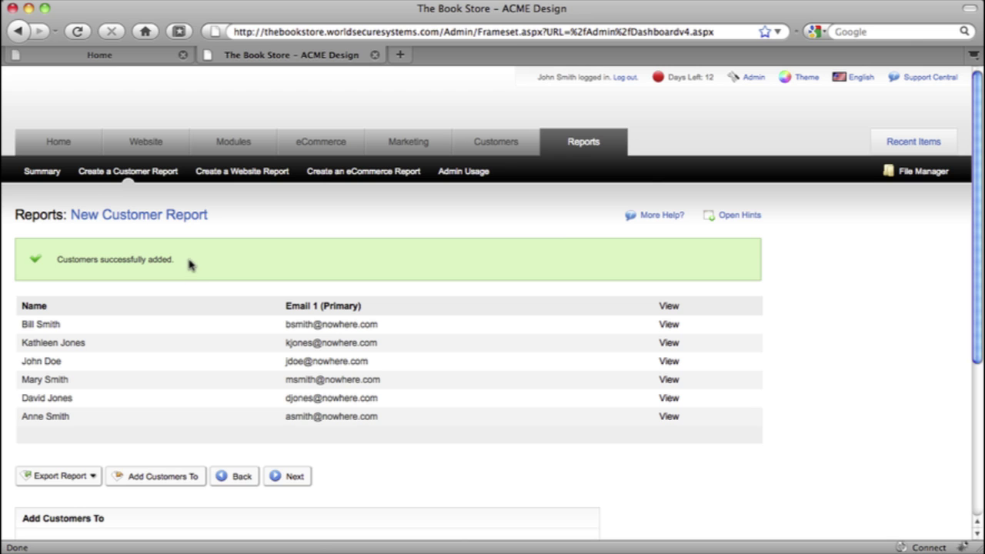
Go back to the Home tab dashboard
{"action": "left_click", "coordinate": [60, 144]}
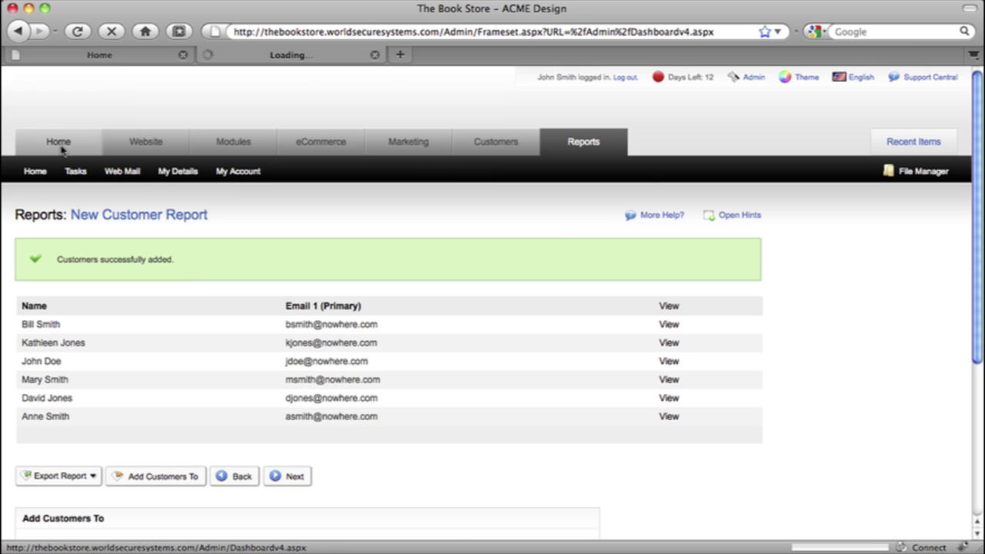